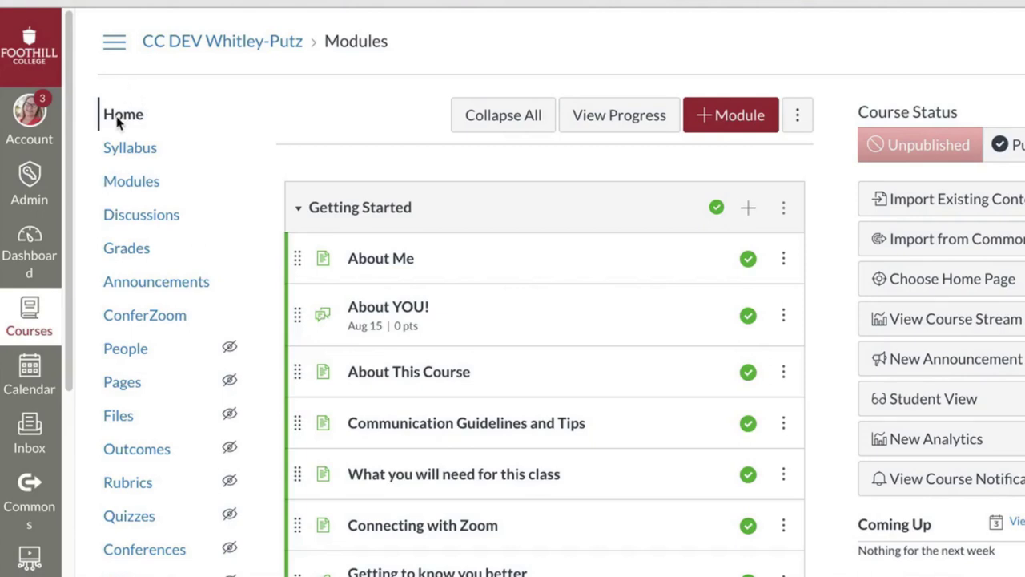
- Open the course's navigation settings and disable the ConferZoom item
scroll(120, 119, down, 3)
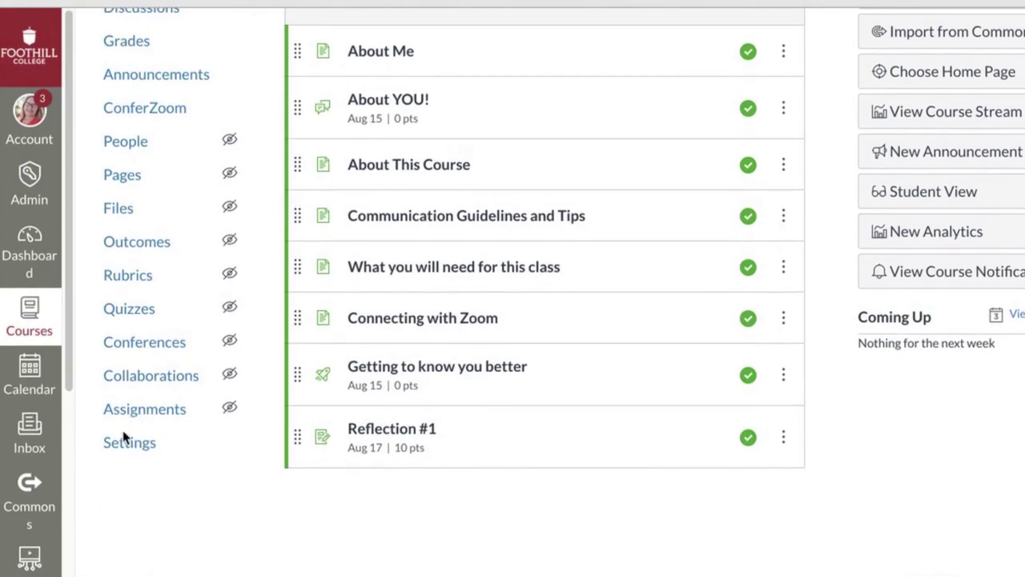
click(122, 447)
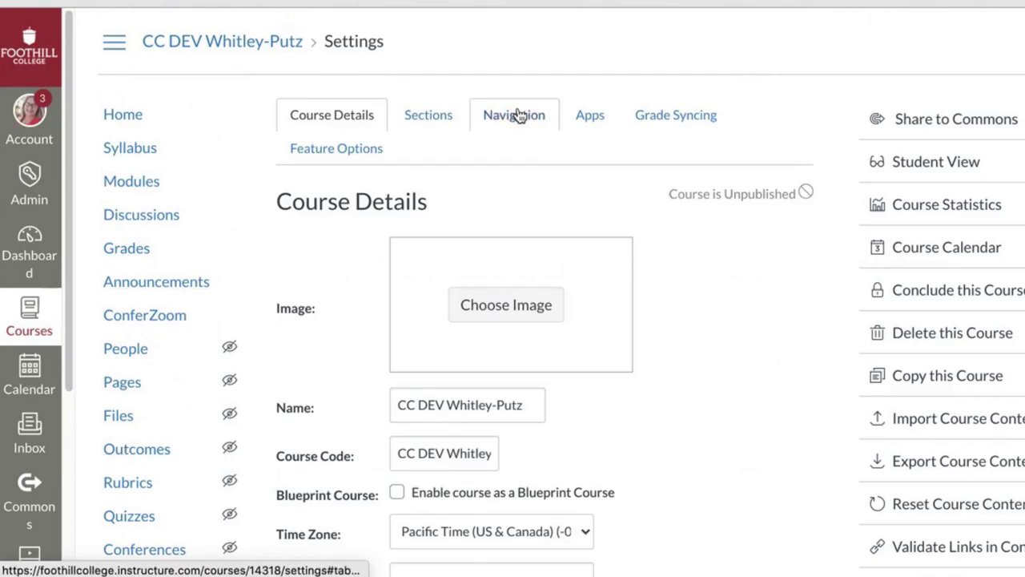
click(518, 116)
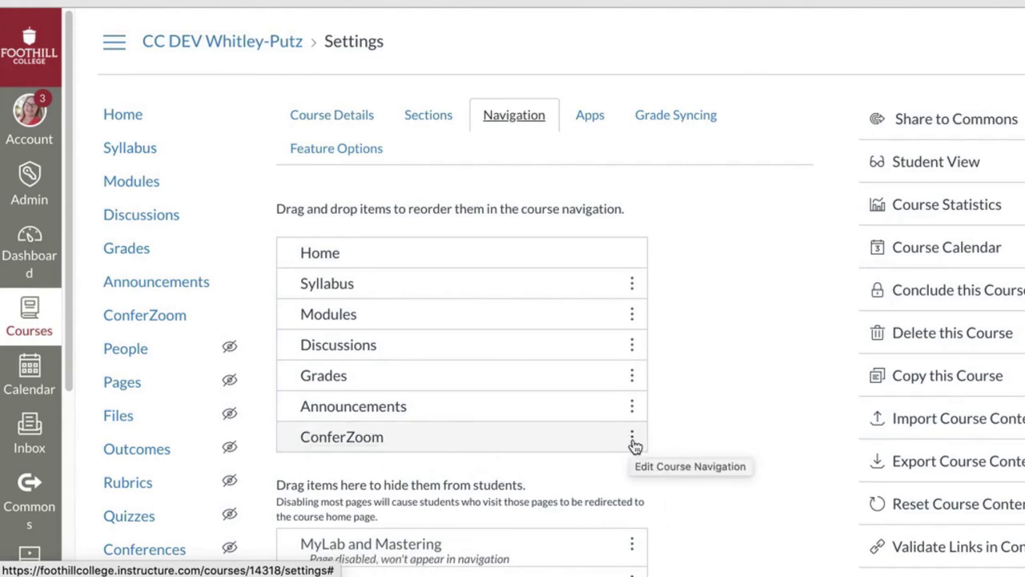
click(631, 440)
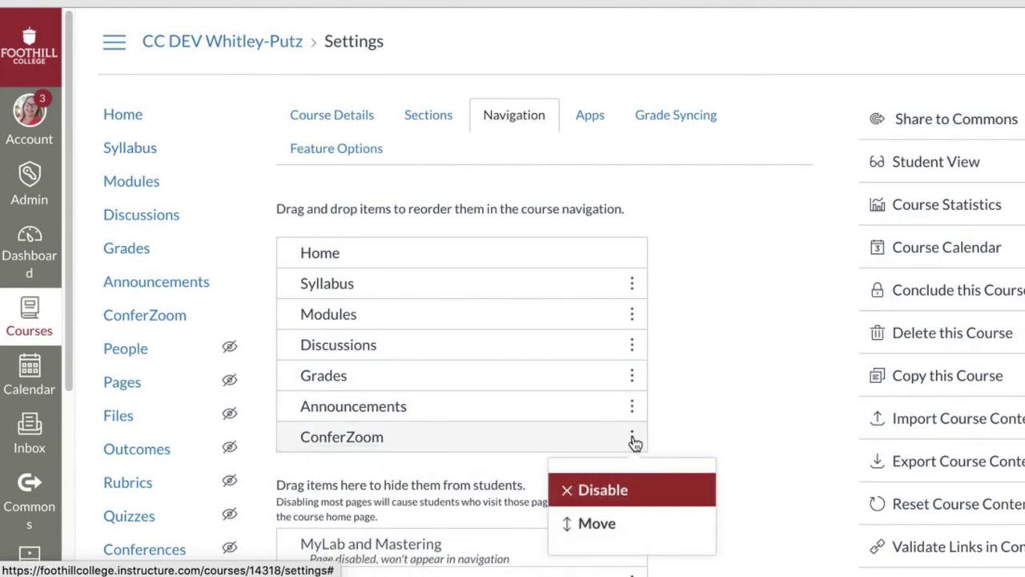
click(607, 497)
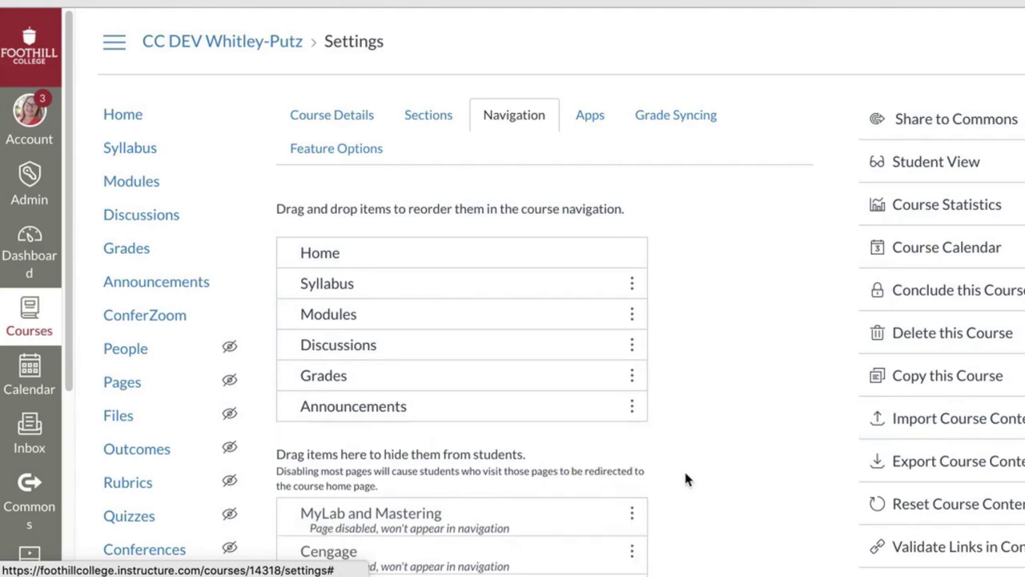
- Enable Foothill Zoom from the hidden course navigation items and save the navigation changes
scroll(685, 478, down, 5)
scroll(685, 478, down, 9)
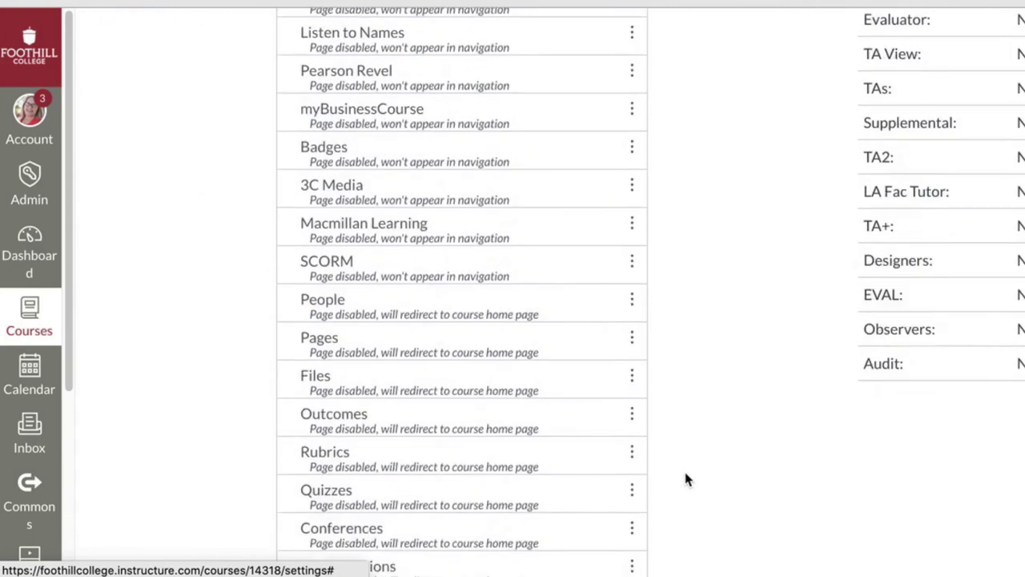
scroll(685, 478, down, 5)
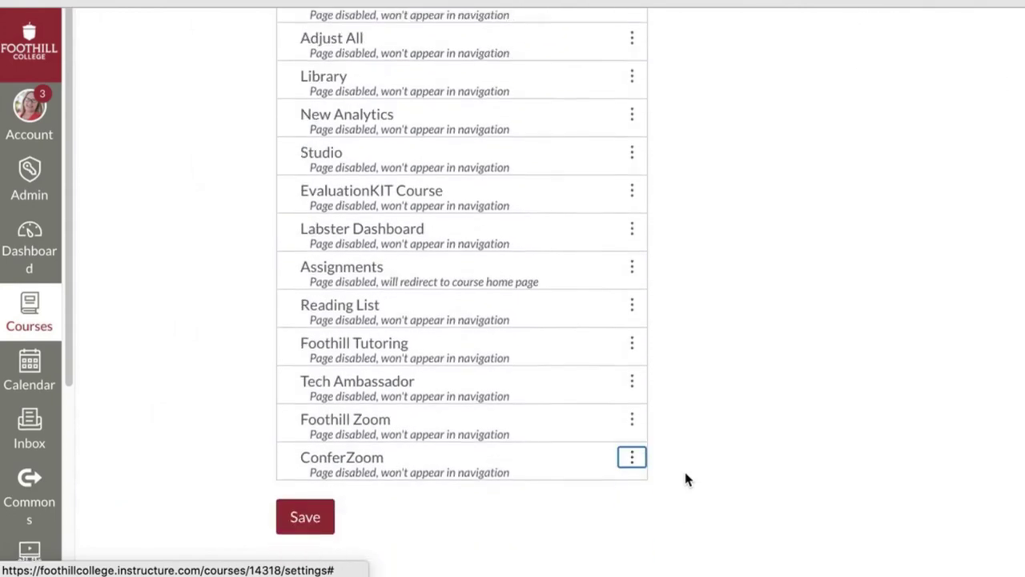
click(630, 424)
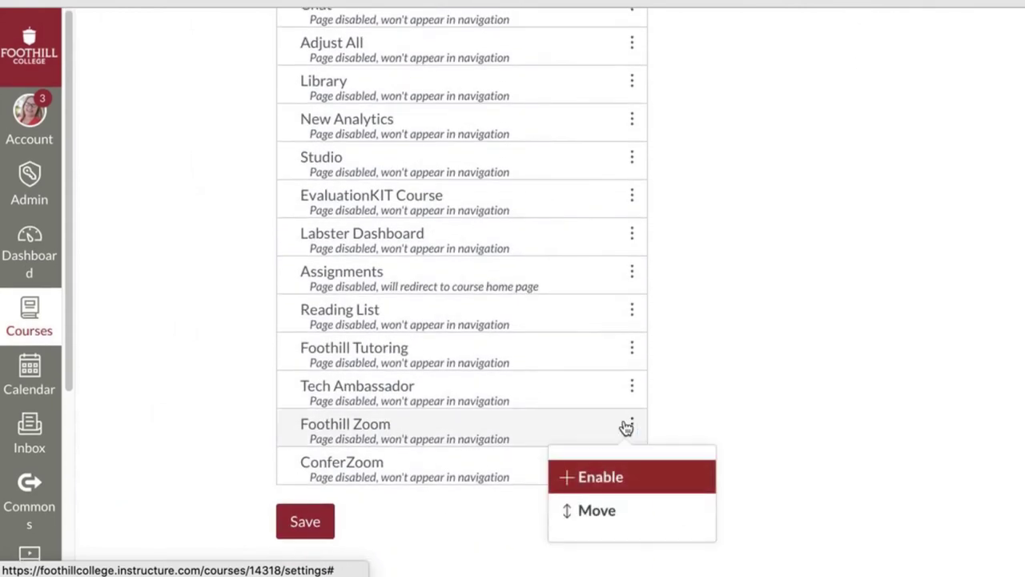
click(602, 477)
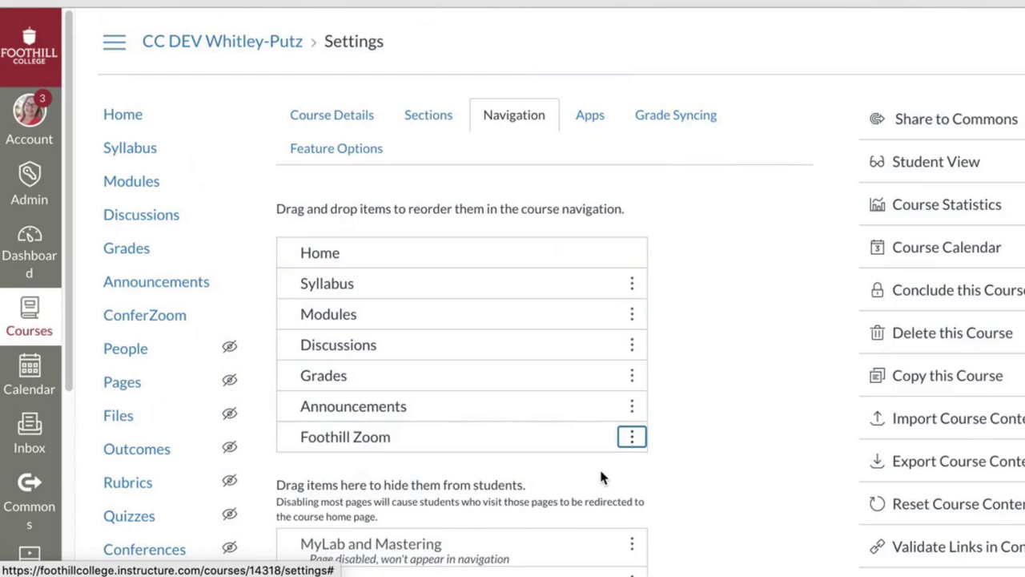
scroll(693, 476, down, 10)
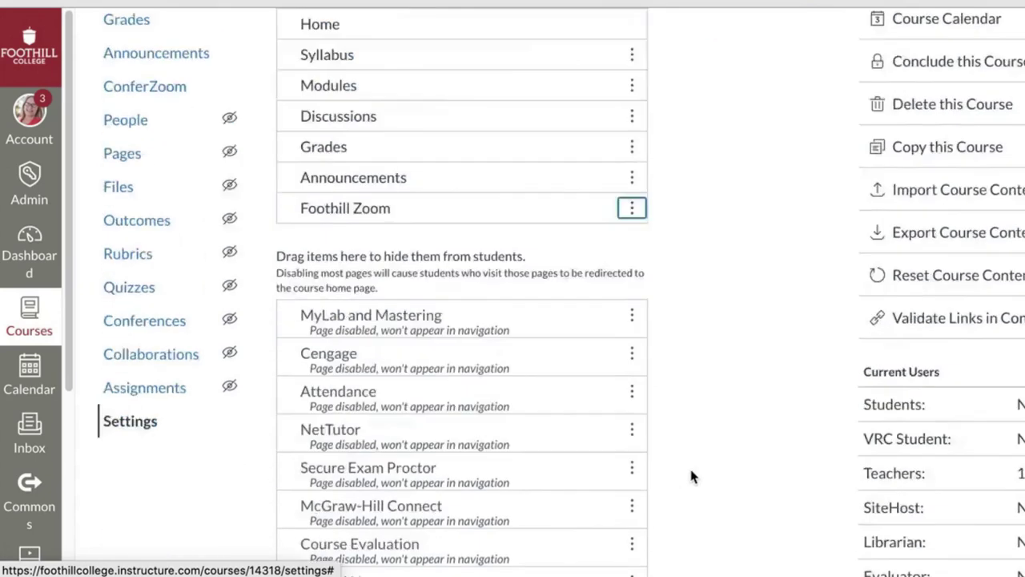
scroll(693, 477, down, 7)
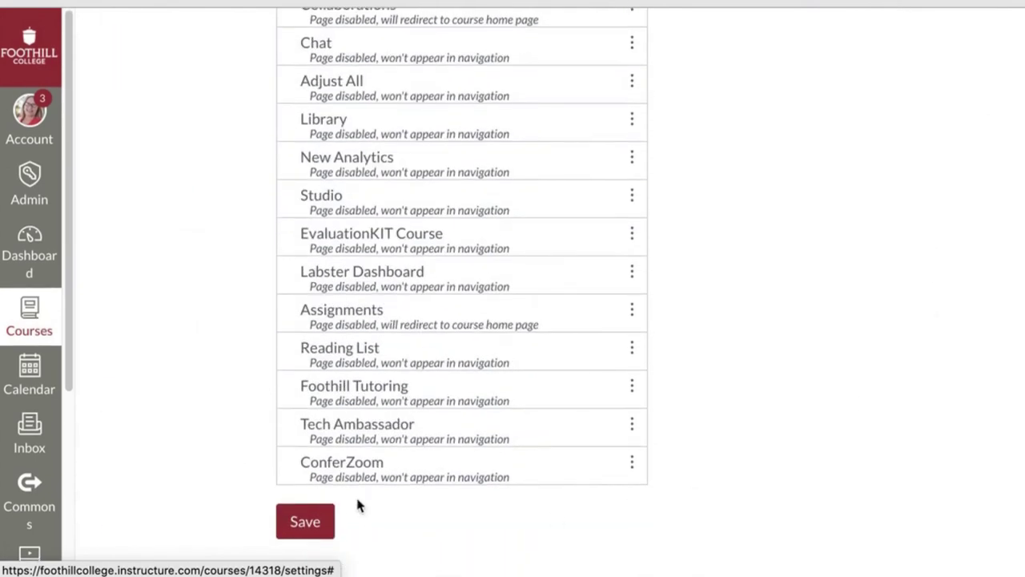
click(313, 522)
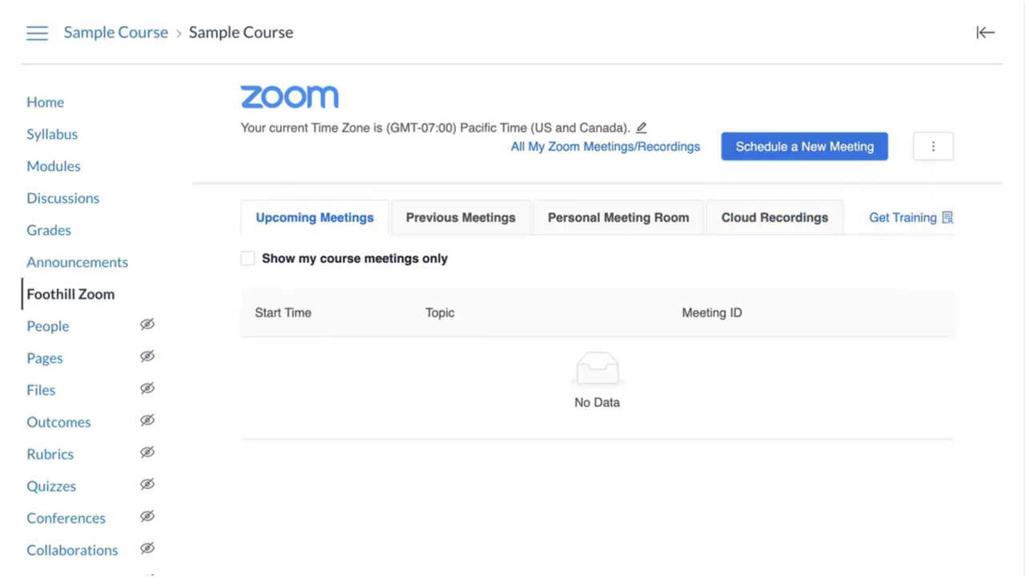
- Schedule and save a new Zoom meeting with the topic "Introductions", and return to the course meetings list
click(824, 147)
key(Tab)
text(In)
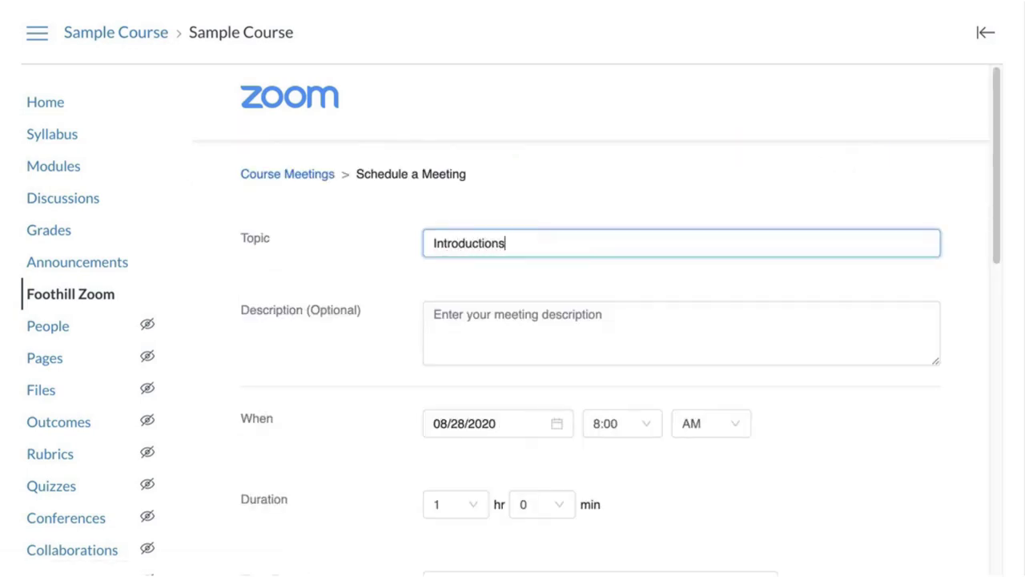
scroll(398, 401, down, 5)
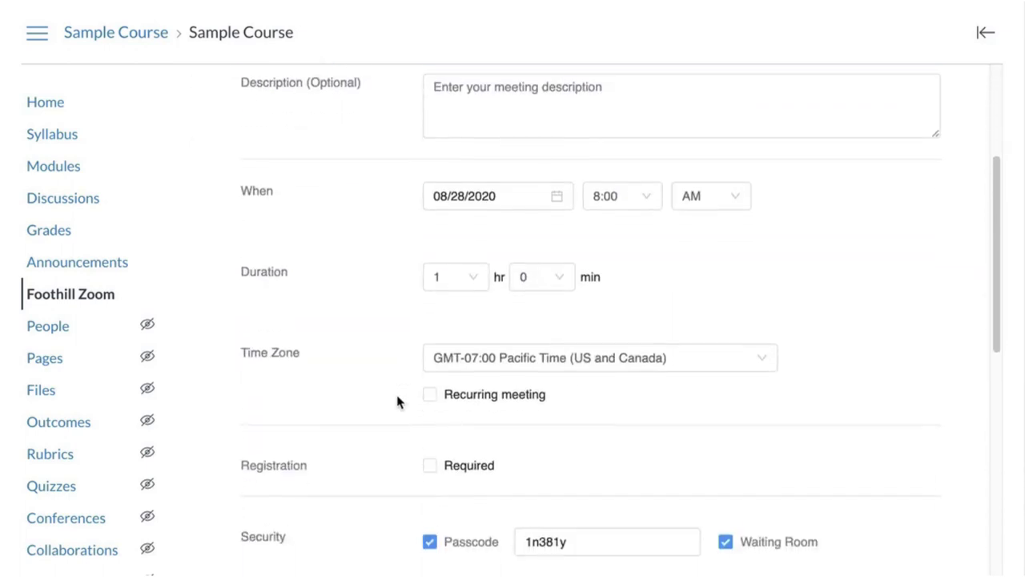
scroll(398, 402, down, 5)
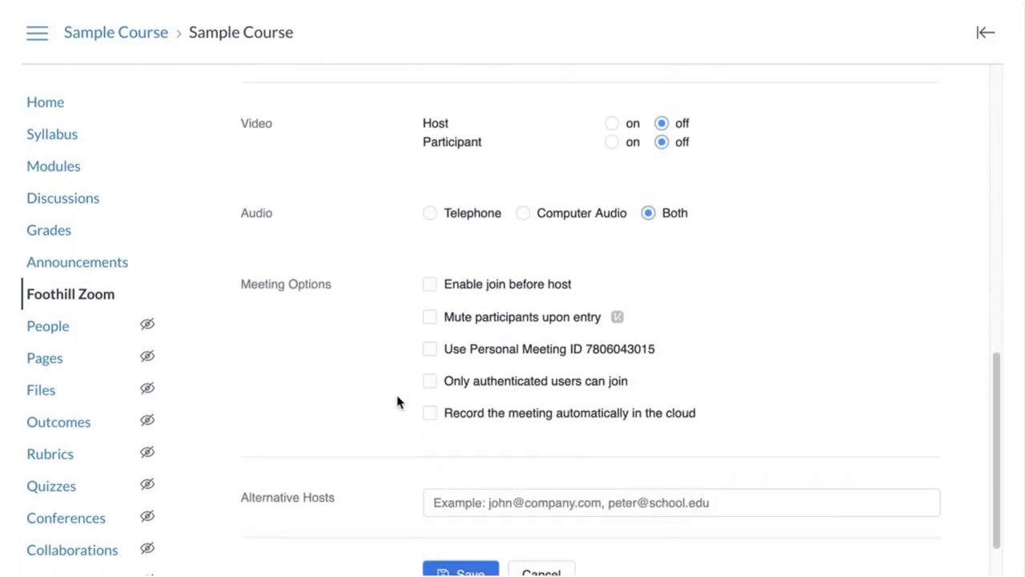
scroll(398, 402, down, 1)
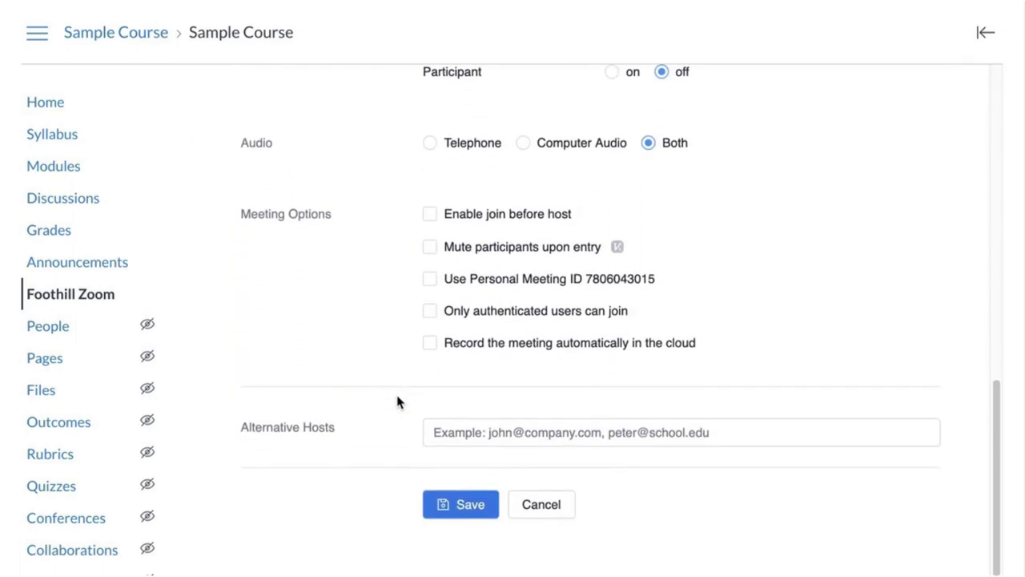
click(471, 515)
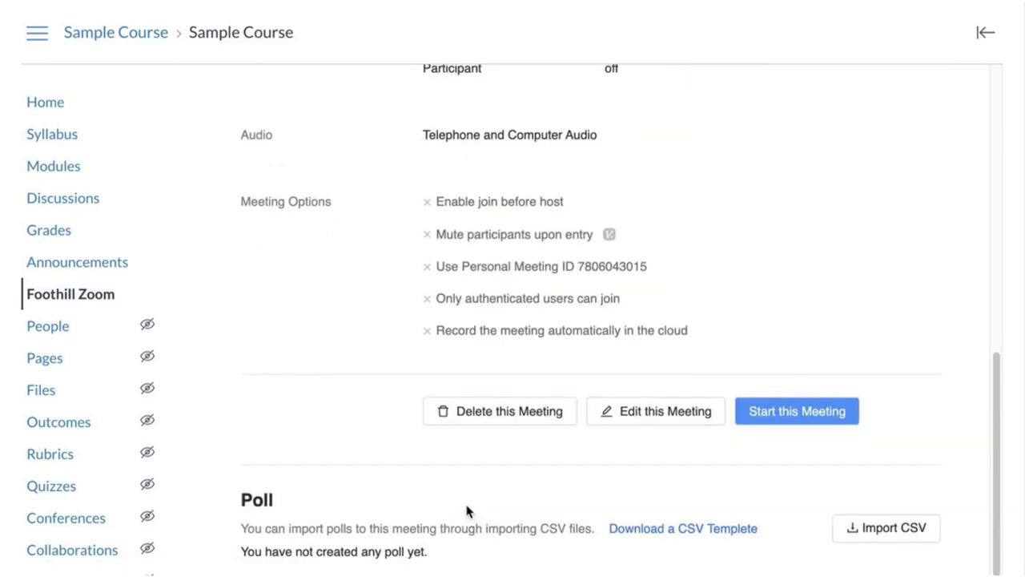
scroll(467, 510, up, 10)
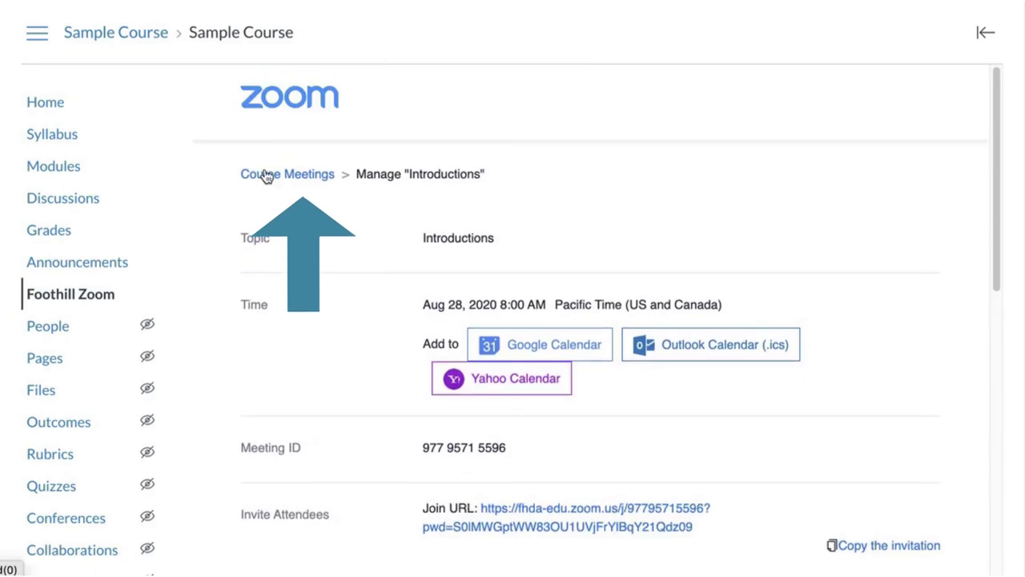
click(266, 176)
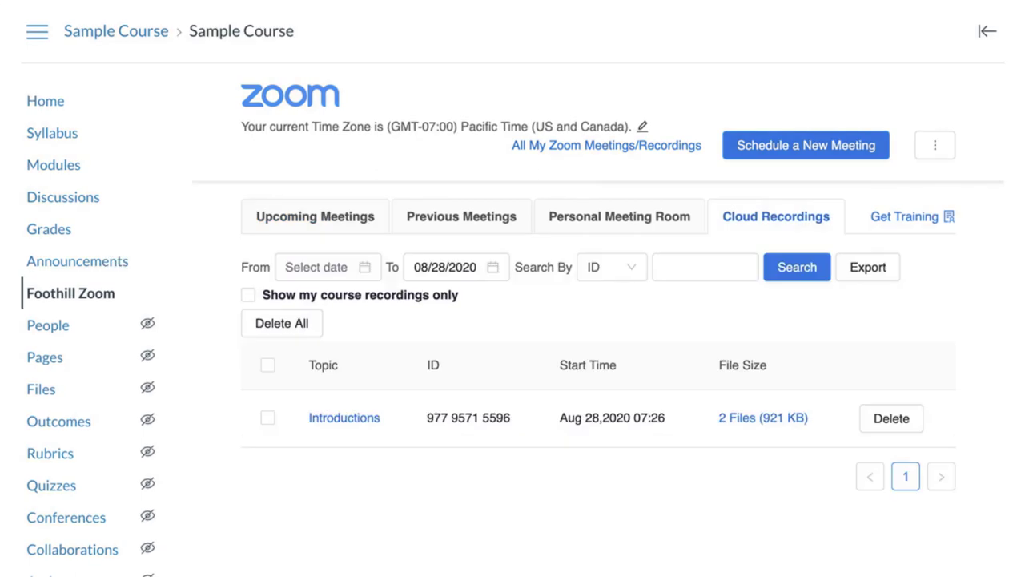
- Copy the meeting ID of the Course 101 Orientation meeting from the list of all Zoom meetings
click(605, 147)
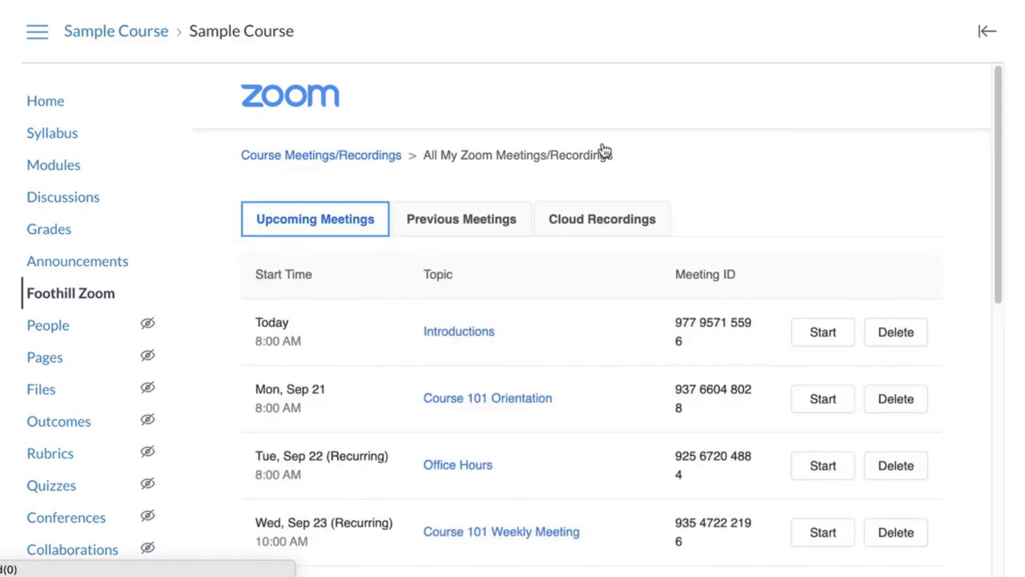
scroll(583, 448, down, 3)
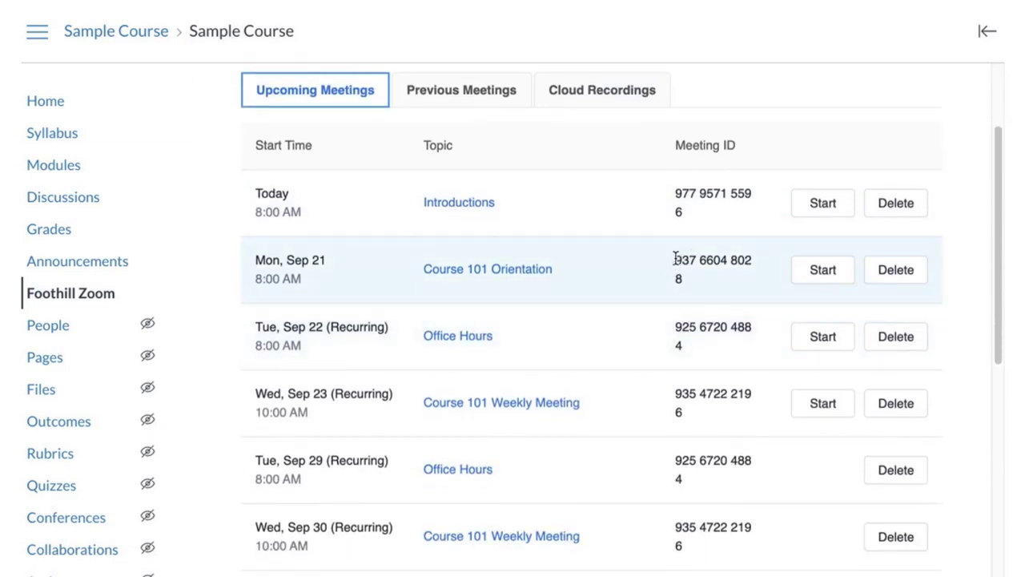
drag(675, 257, 685, 282)
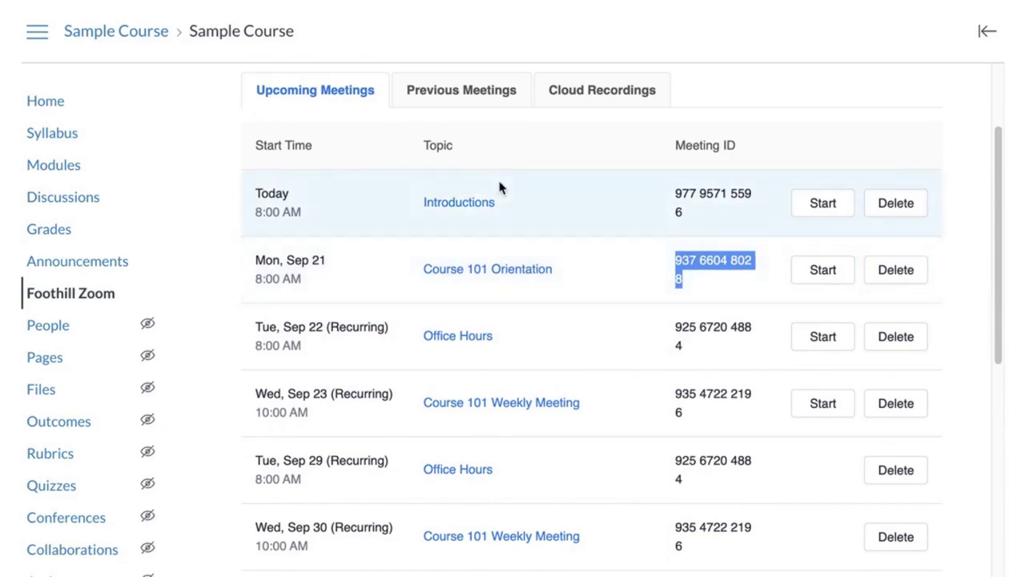
- Return to the course meetings and import the Course 101 Orientation meeting using the copied meeting ID
scroll(433, 170, up, 3)
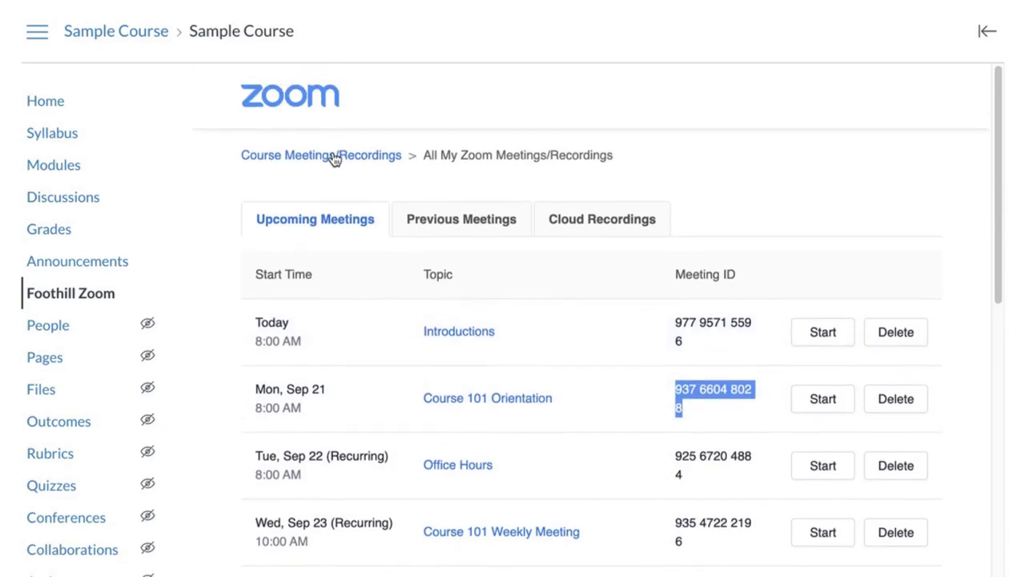
click(334, 156)
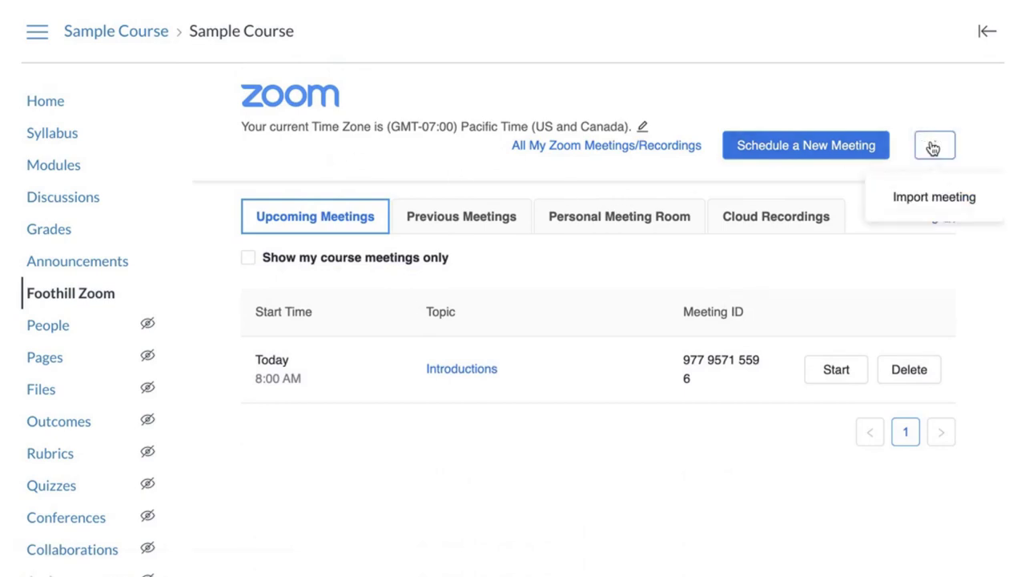
click(923, 209)
click(494, 255)
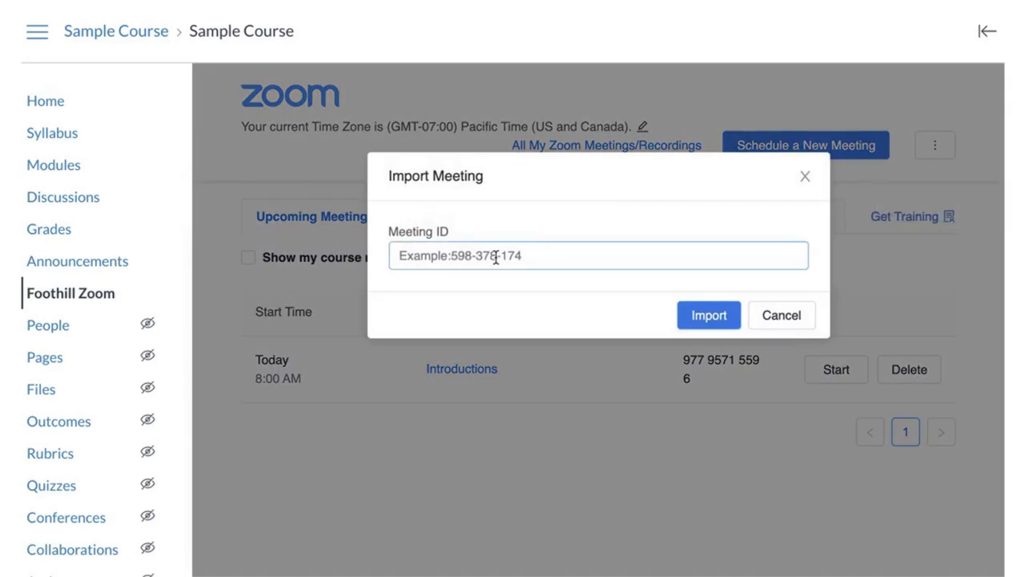
key(ctrl+v)
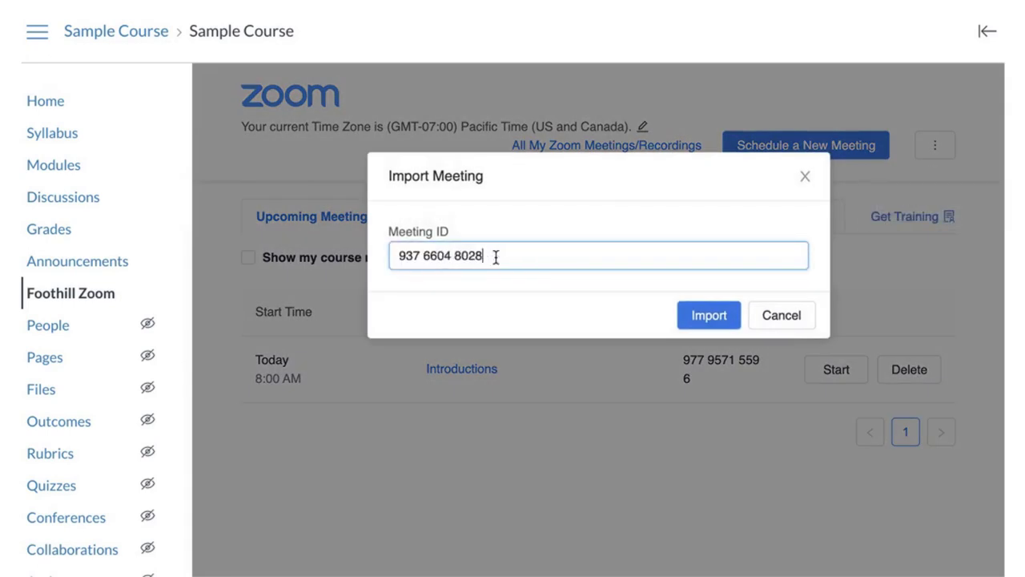
click(699, 317)
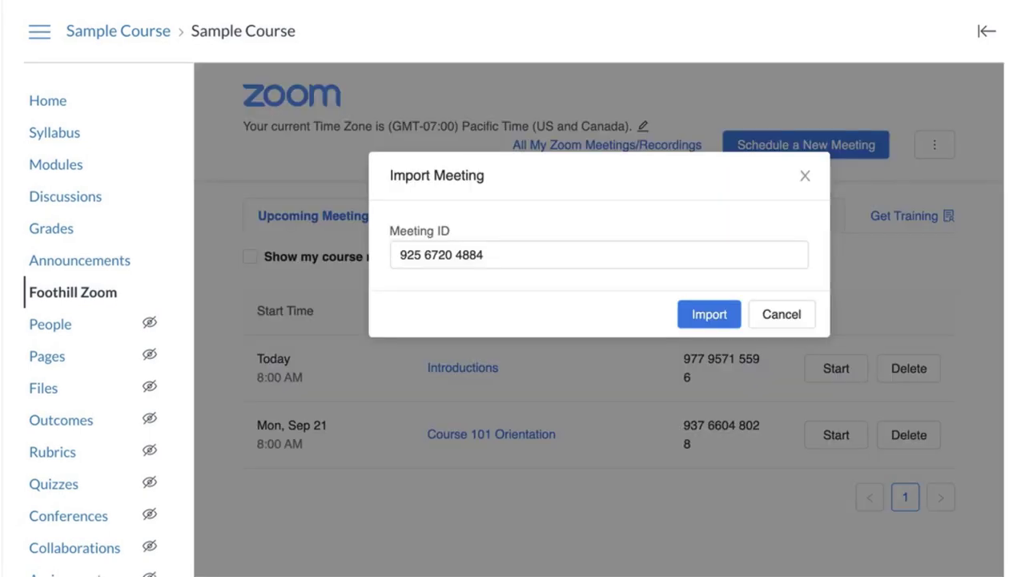
- Import the recurring Office Hours meeting by its meeting ID and review the upcoming course meetings
click(702, 316)
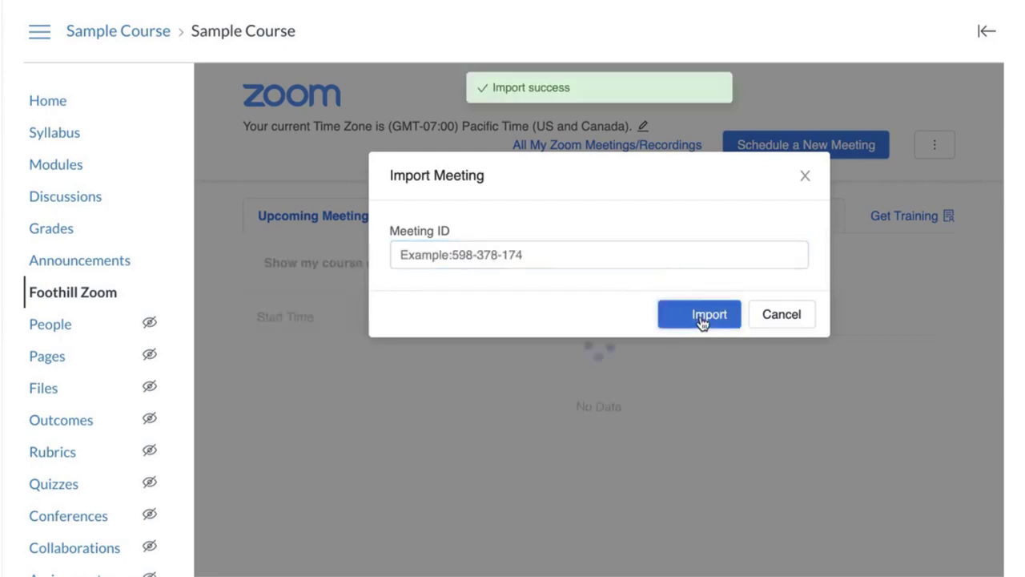
scroll(583, 517, down, 1)
scroll(583, 517, down, 5)
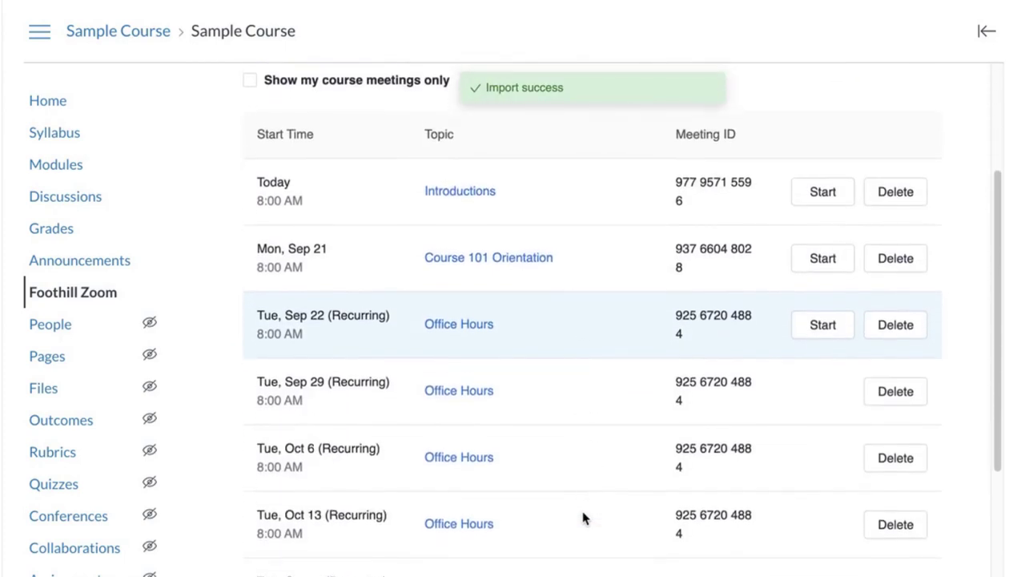